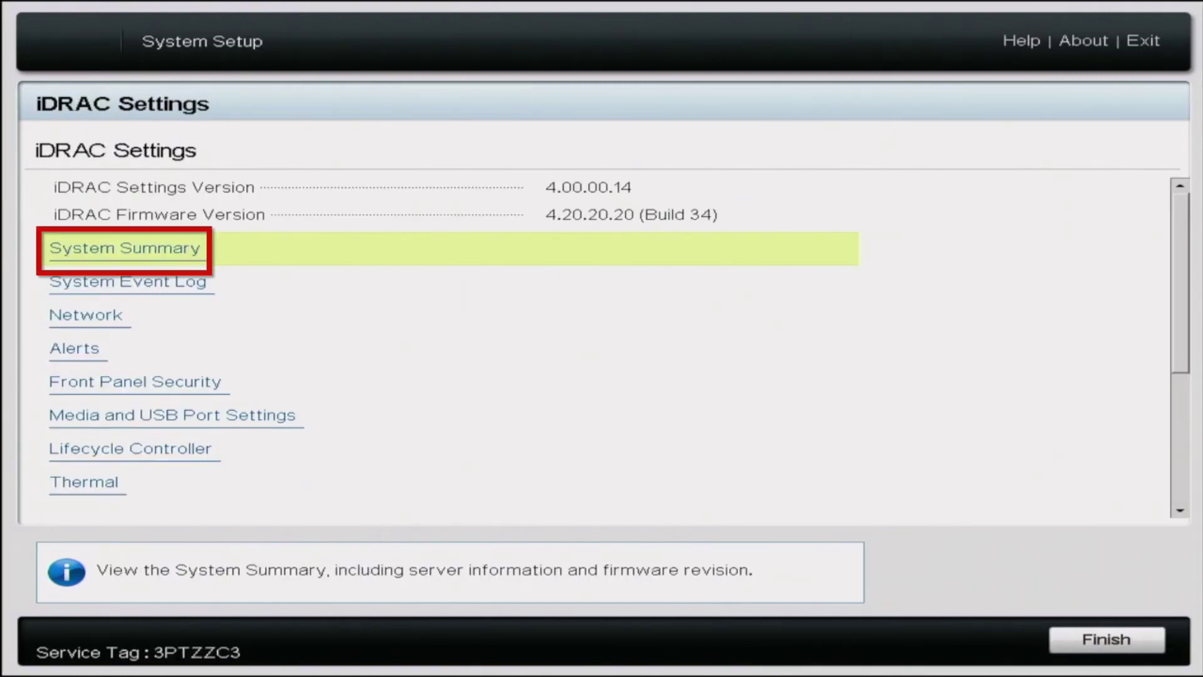
Open the System Summary page from the PowerEdge R540 System Setup Main Menu.
key("Return")
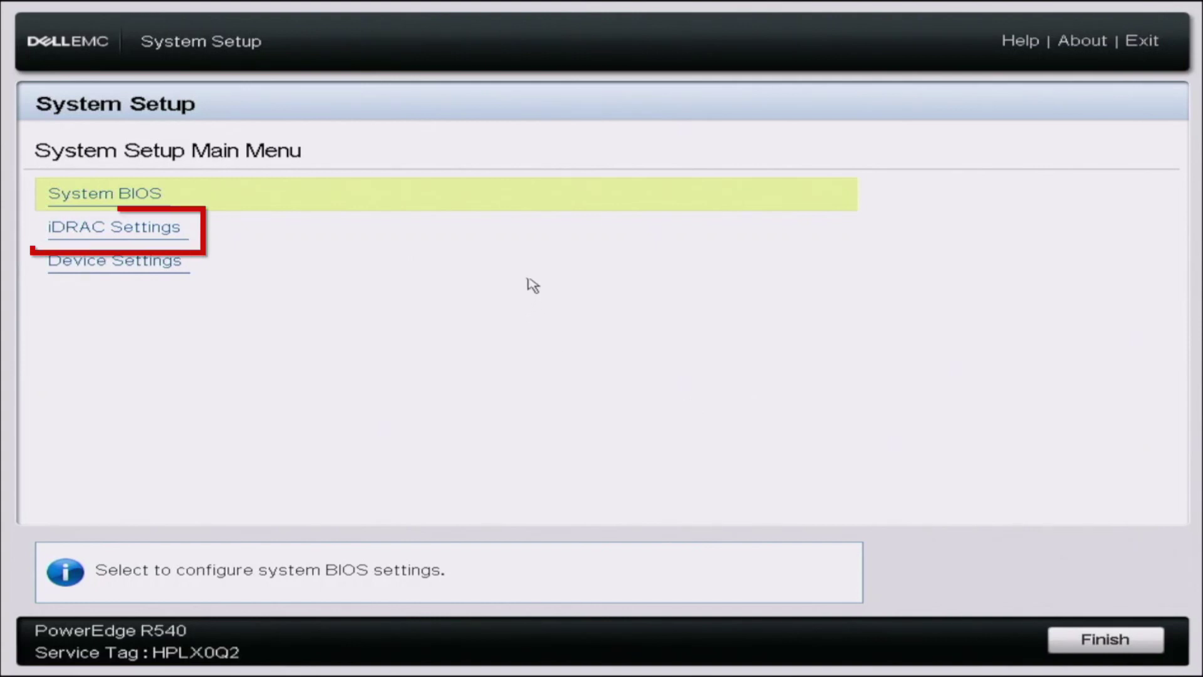
Go to iDRAC Settings > Network and bring the IPV4 SETTINGS section into view.
left_click(553, 242)
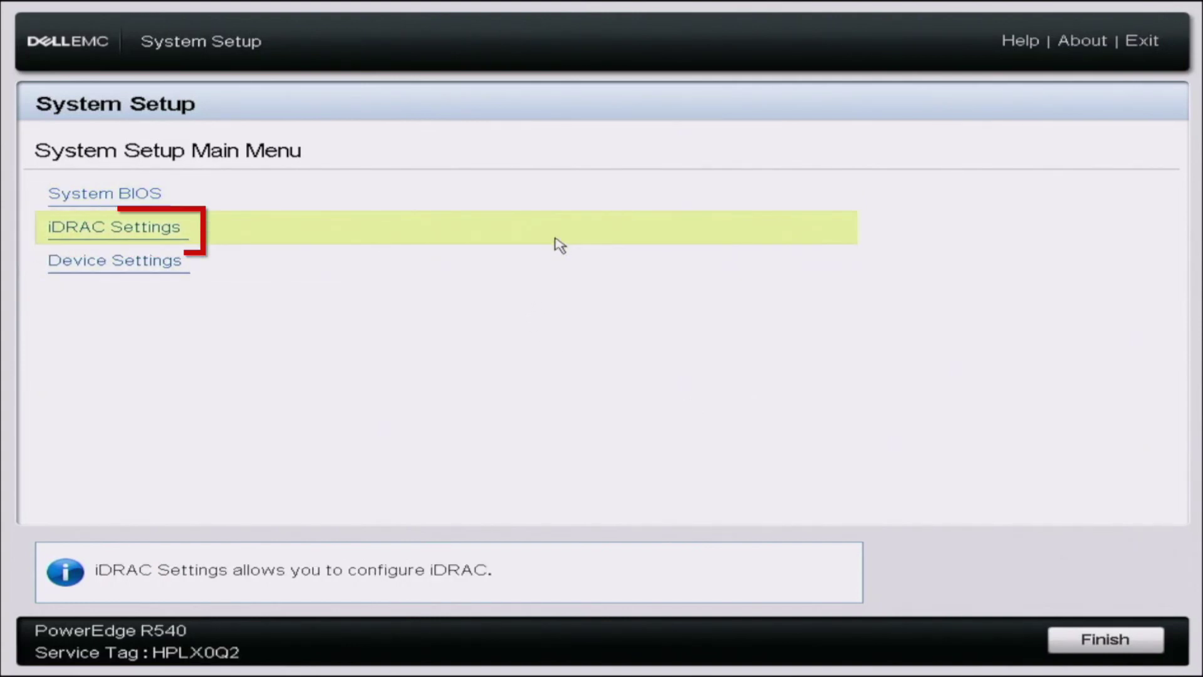
left_click(556, 244)
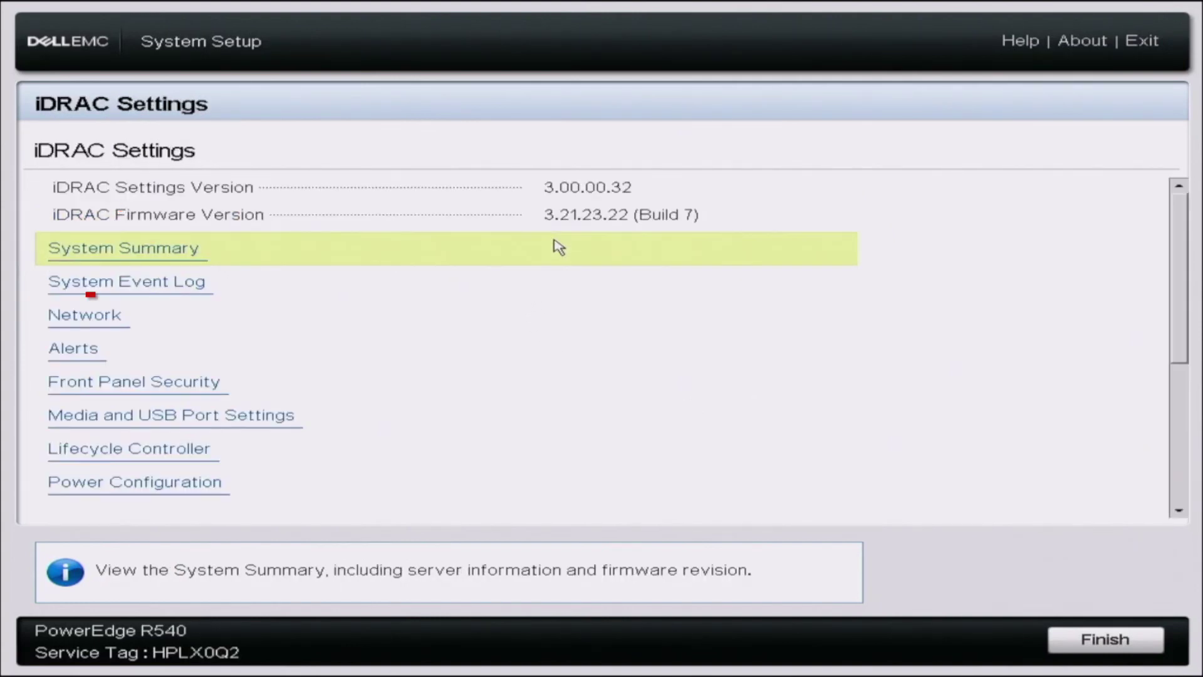
left_click(257, 319)
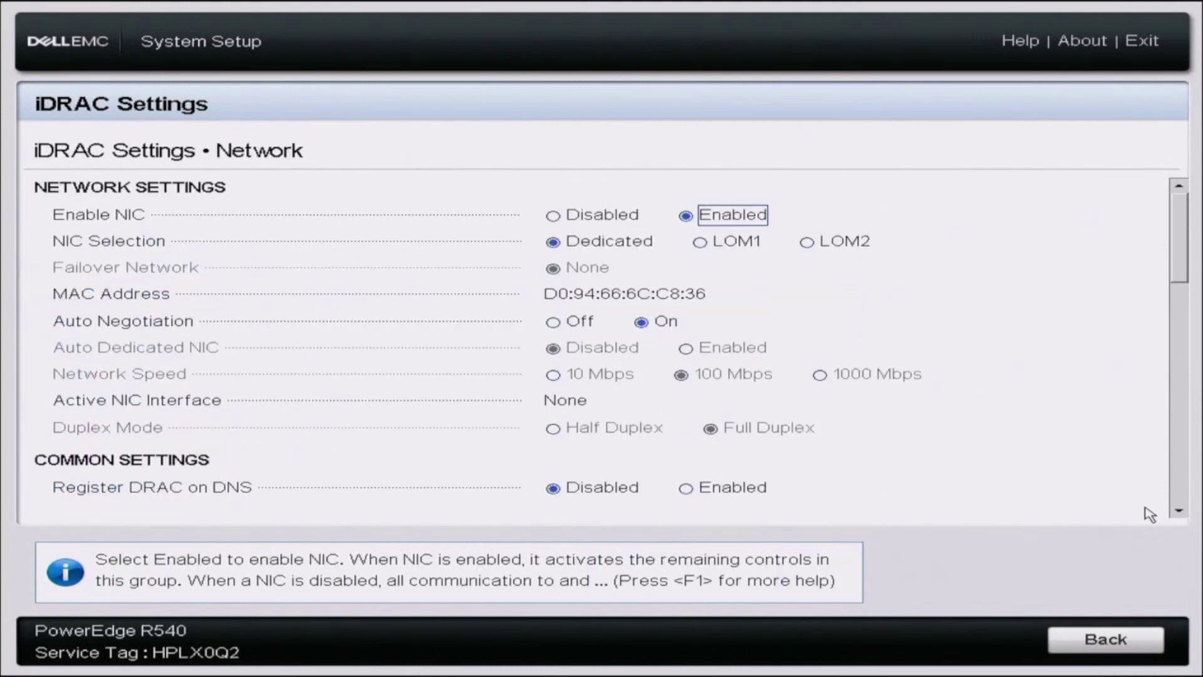
left_click(1177, 512)
scroll(1177, 512, "down", 5)
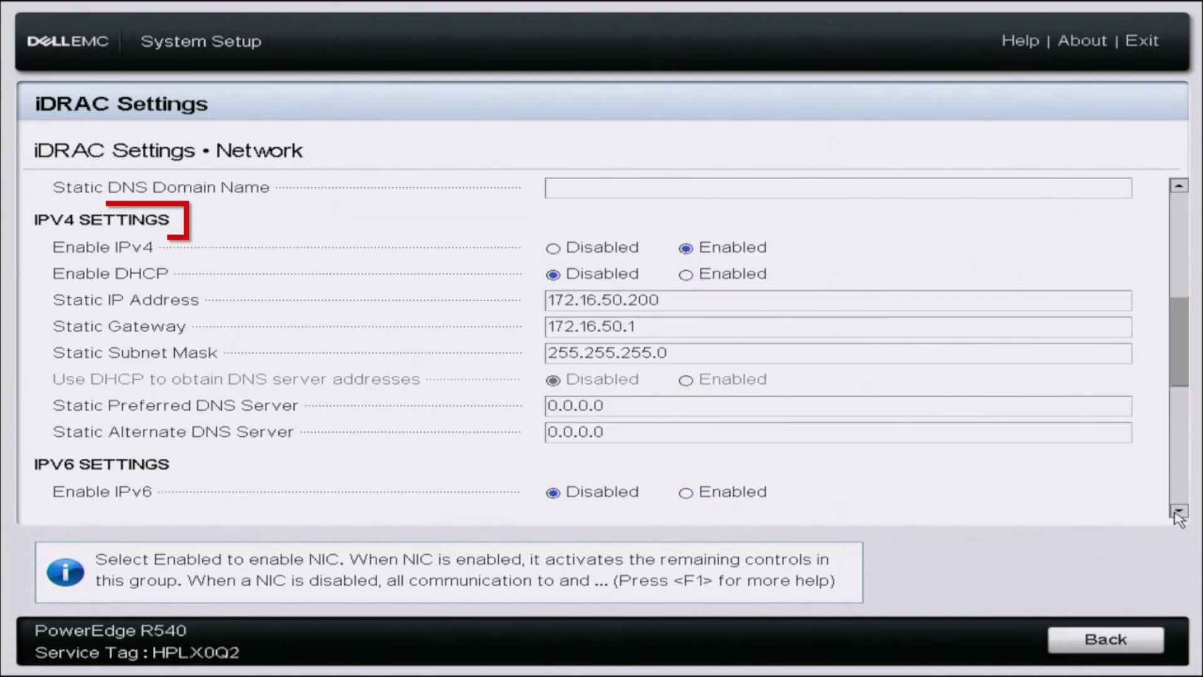
Enable DHCP and enter DNS servers 8.8.8.8 (preferred) and 8.8.4.4 (alternate).
left_click(695, 276)
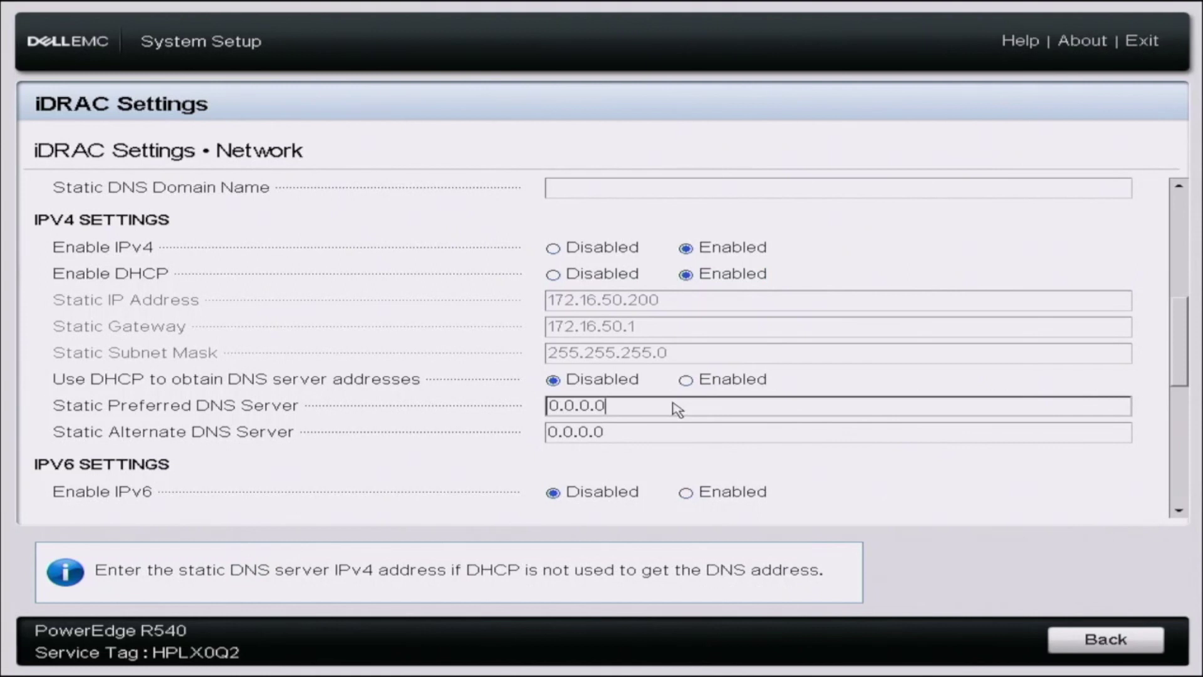
key("BackSpace")
key("BackSpace")
key("BackSpace")
key("BackSpace")
key("BackSpace")
key("BackSpace")
key("BackSpace")
type("8.8.8.8")
key("Tab")
key("BackSpace")
key("BackSpace")
key("BackSpace")
key("BackSpace")
key("BackSpace")
key("BackSpace")
key("BackSpace")
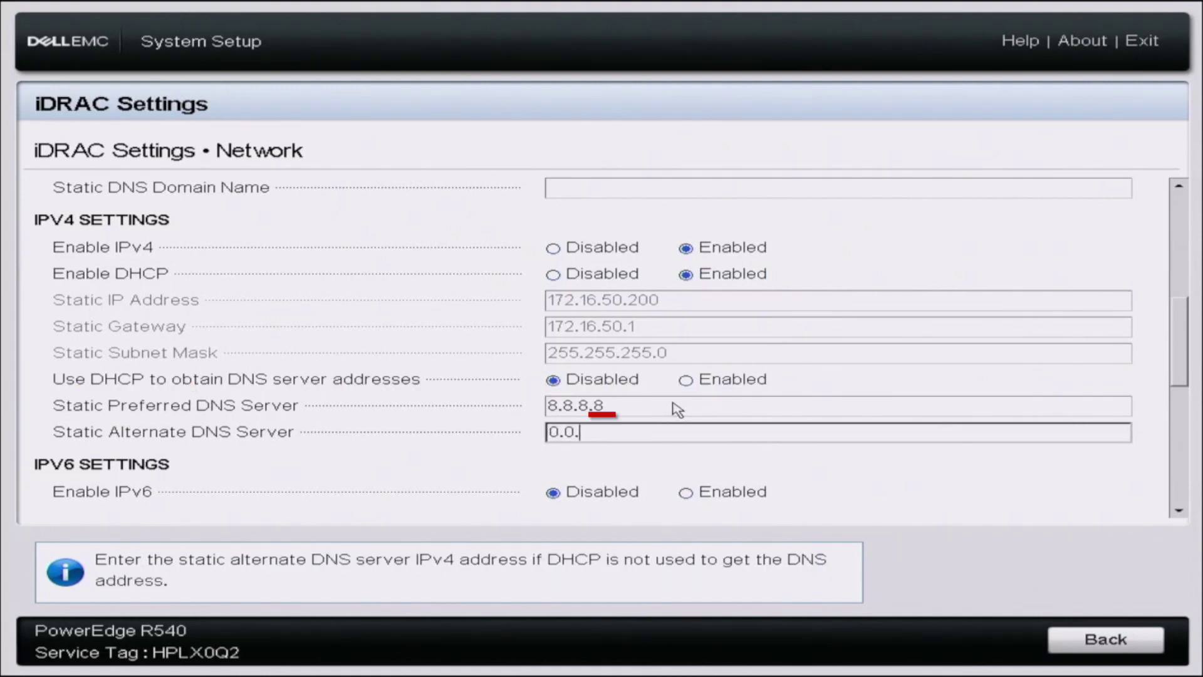
type("8.8.4.4")
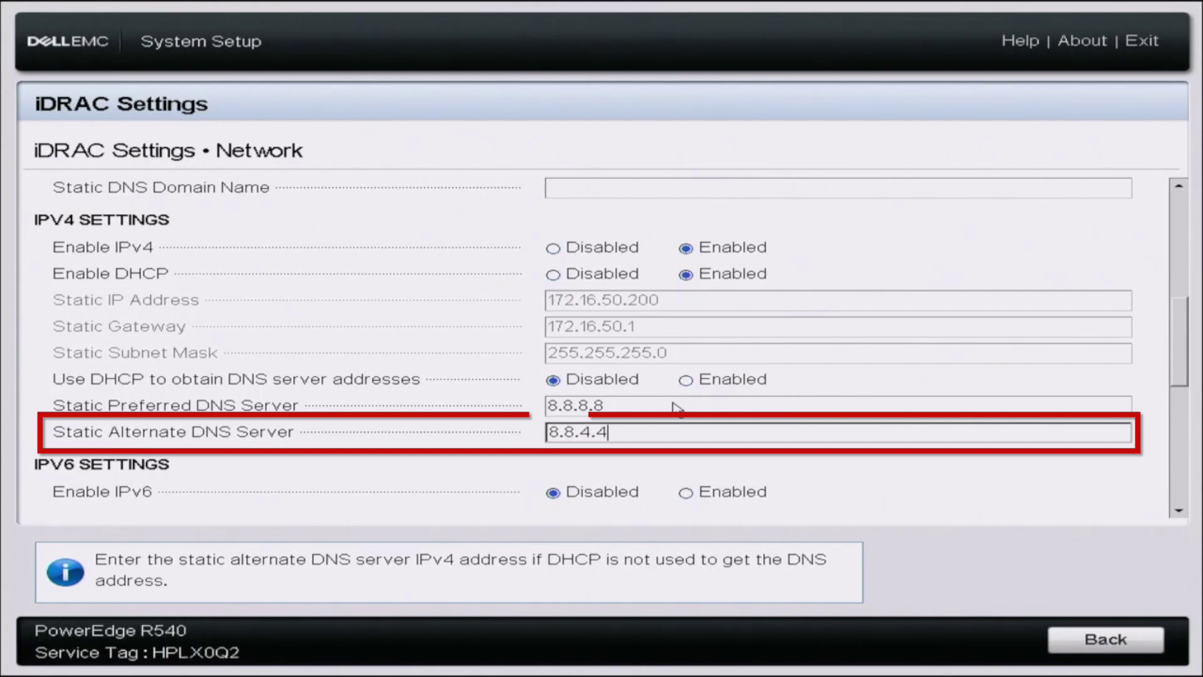
key("Tab")
key("Tab")
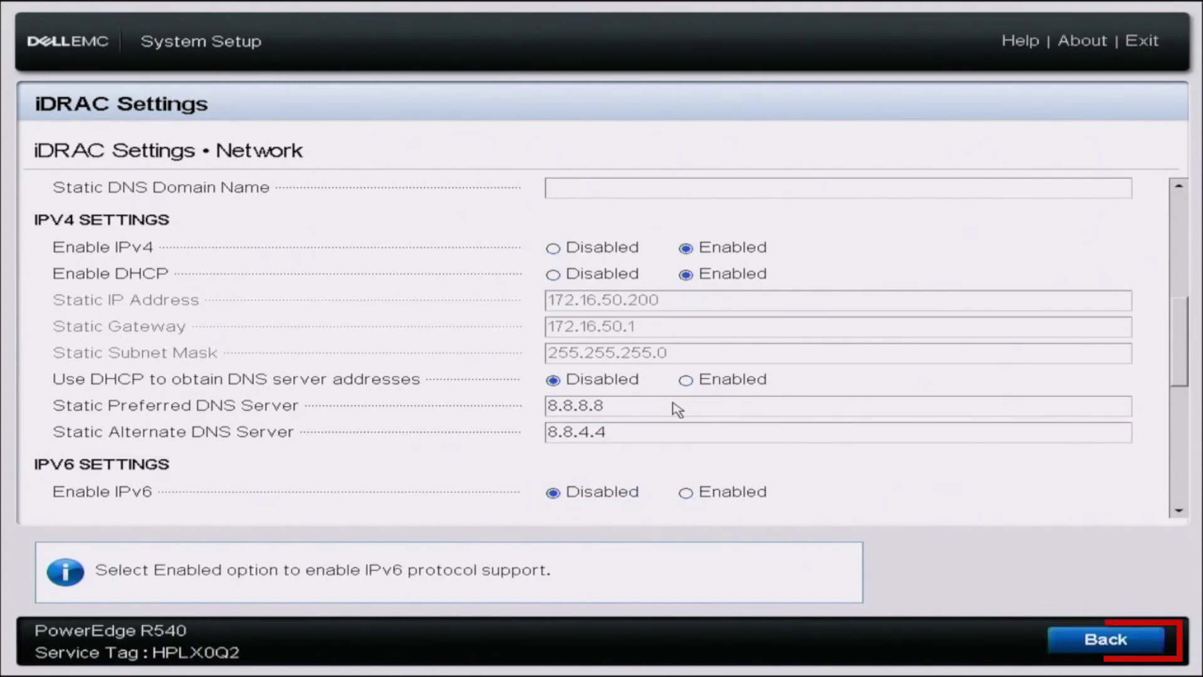
Leave iDRAC Settings, confirm saving the network changes and dismiss the success message.
key("Return")
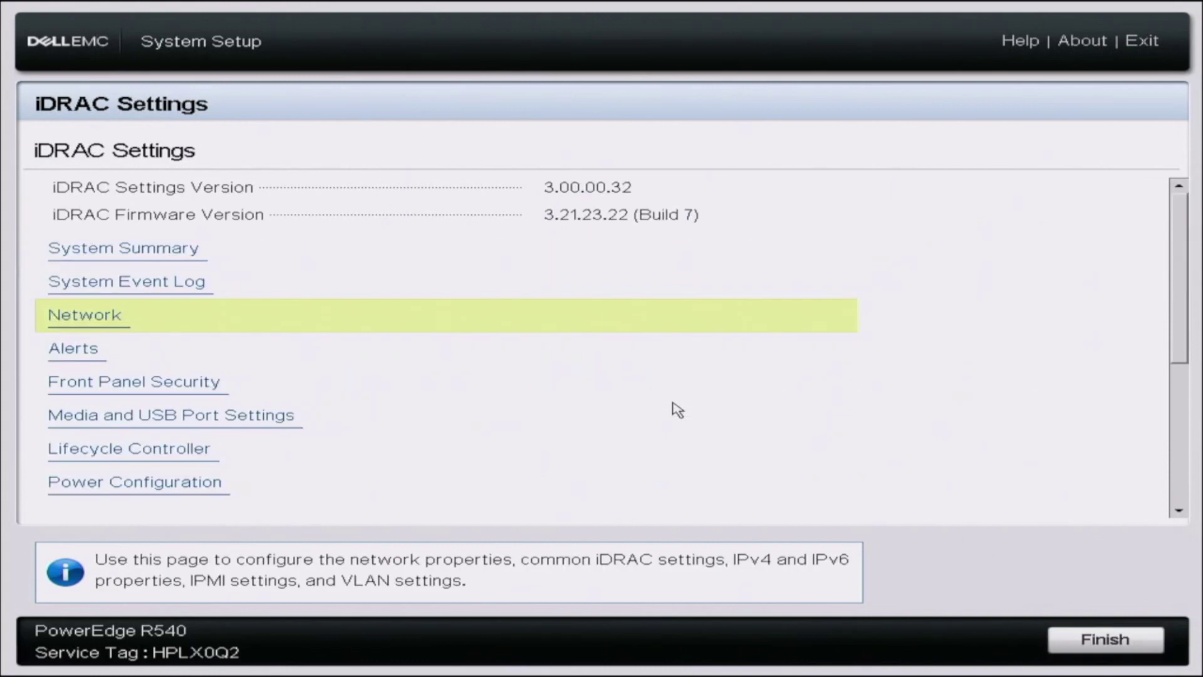
key("Escape")
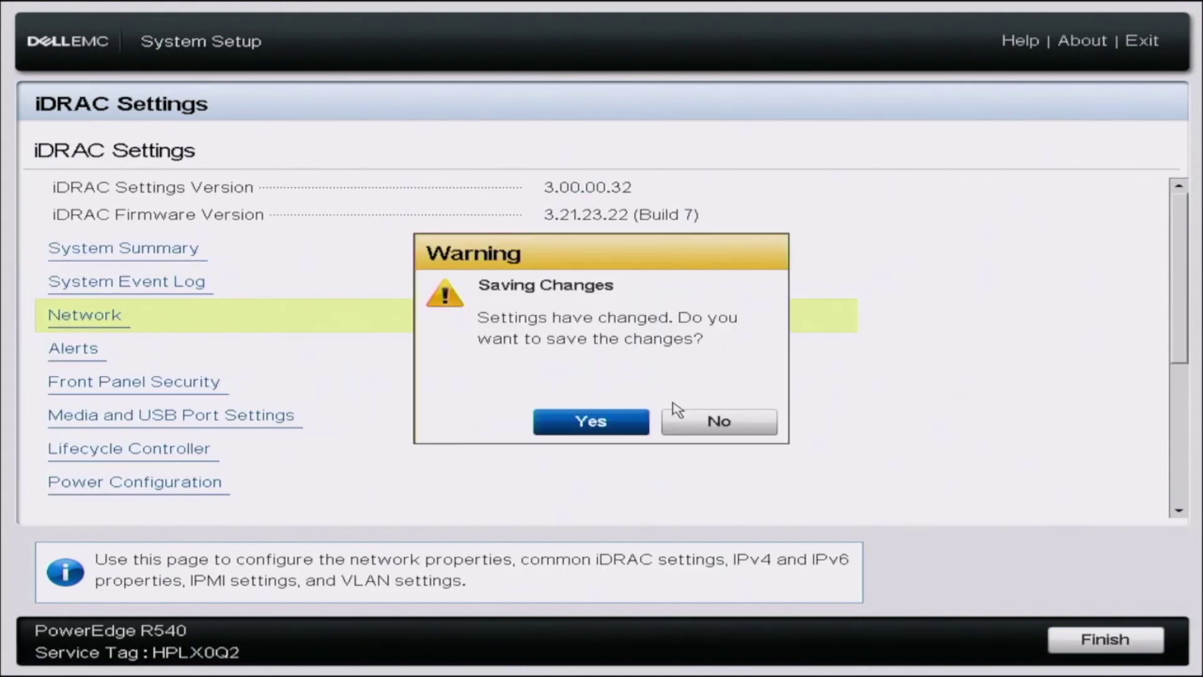
key("Return")
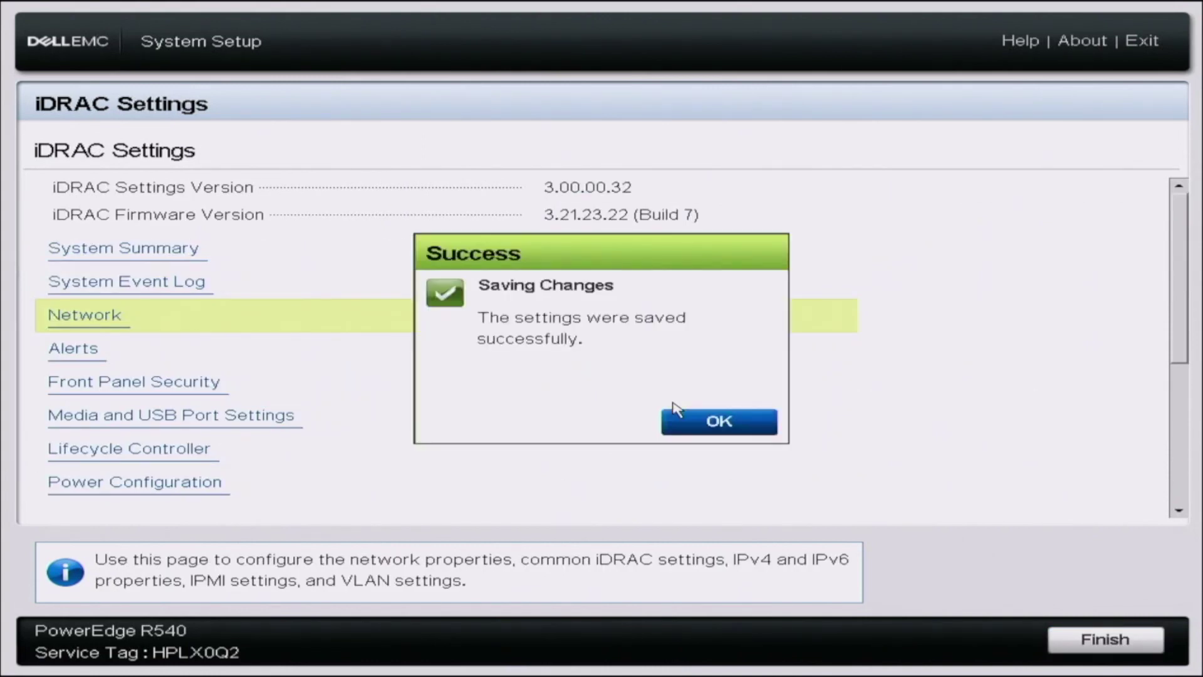
key("Return")
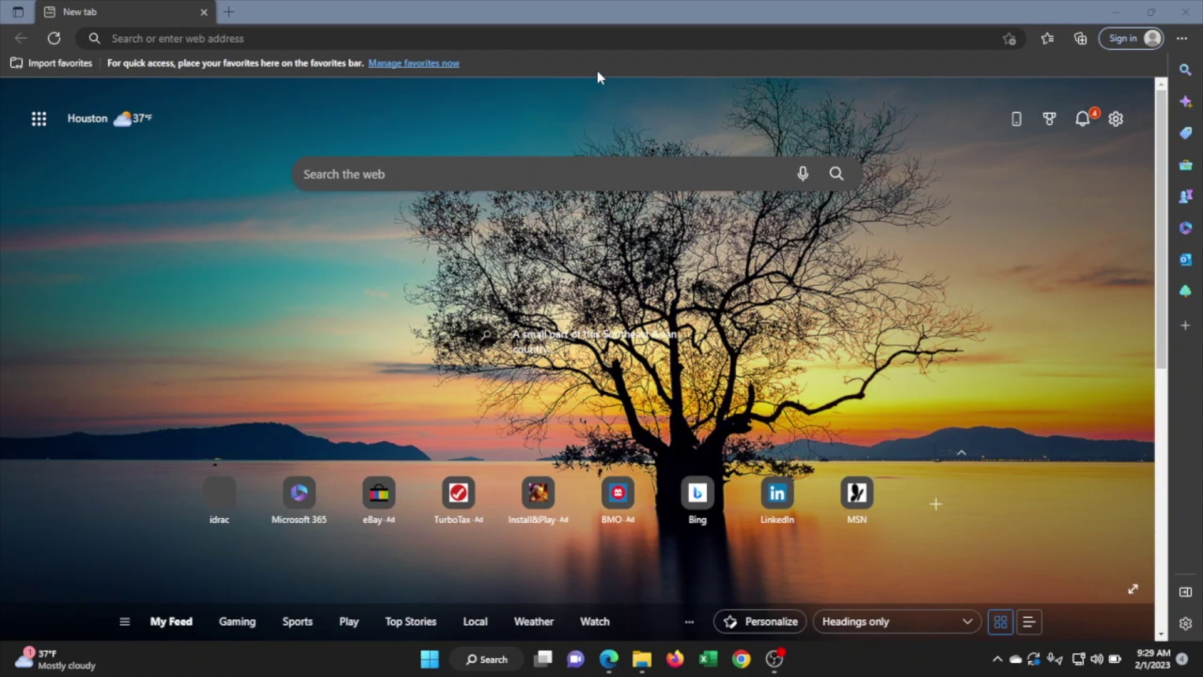
Load the iDRAC login page at 172.16.50.133 in Edge.
left_click(577, 40)
type("172.")
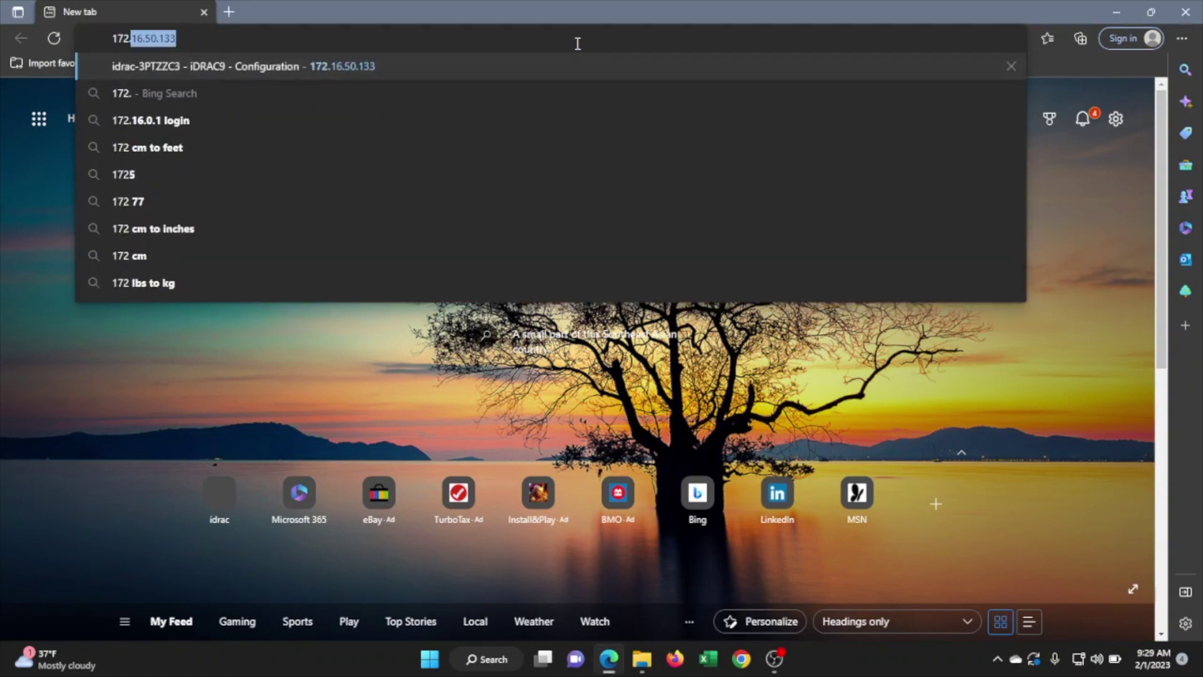
type("16.50.133")
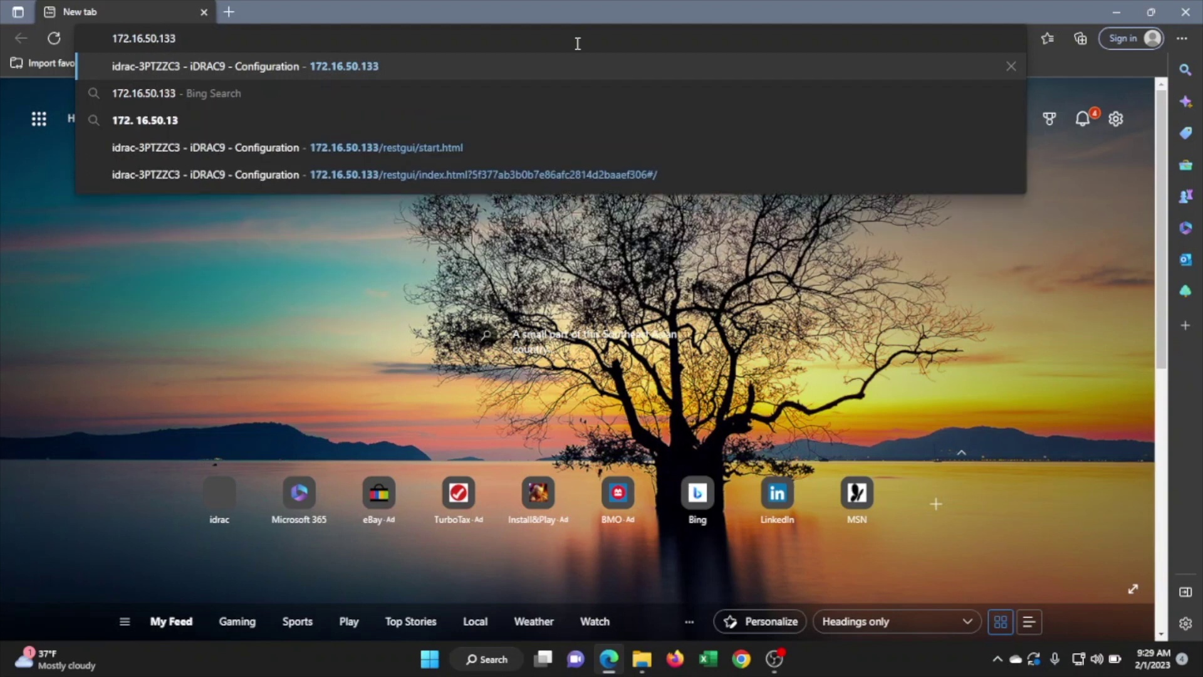
key("Return")
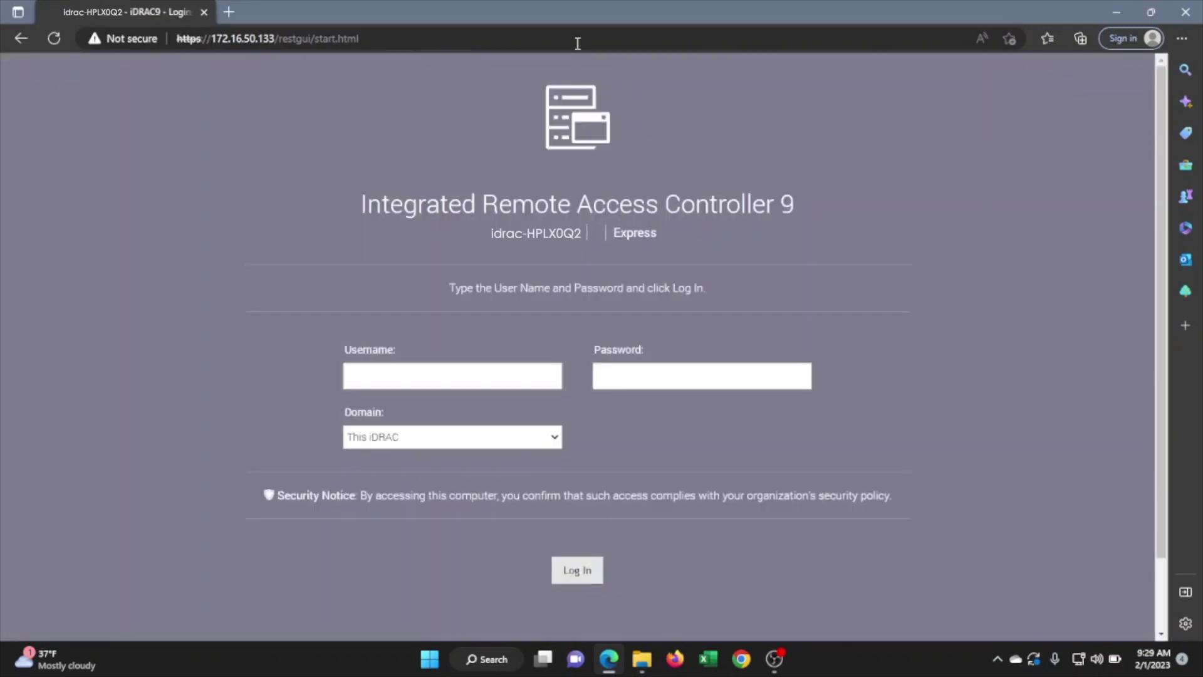
Log in with the default administrator username and password.
type("r")
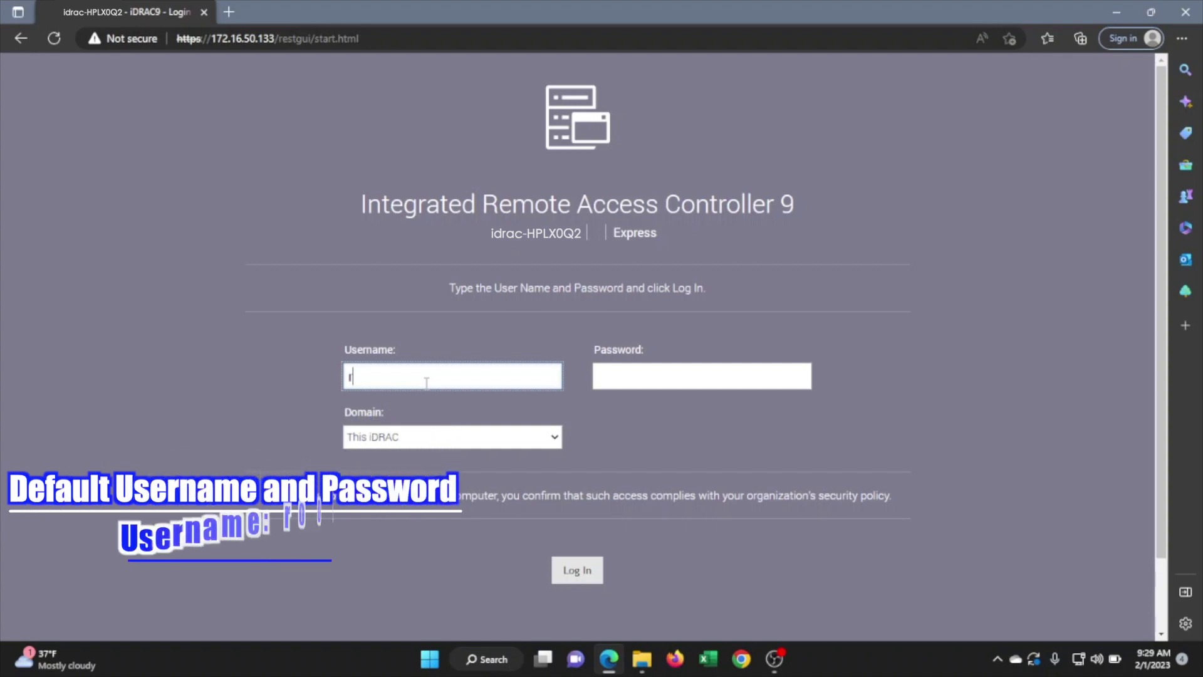
type("oot")
key("Tab")
type("calvin")
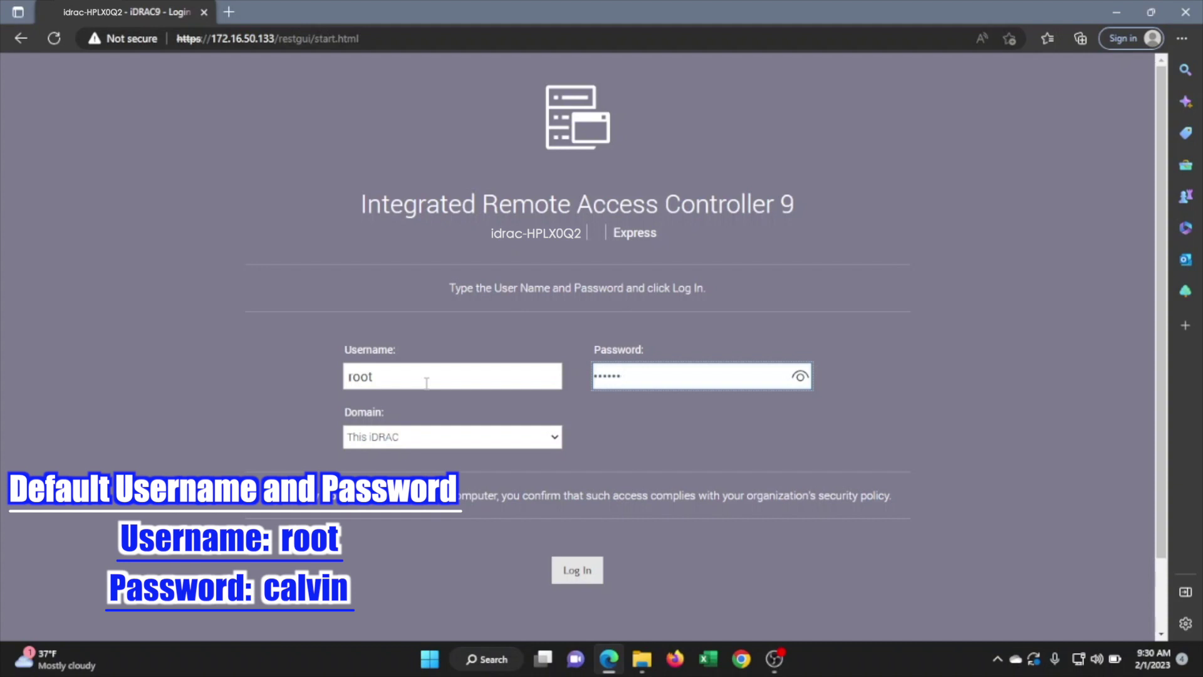
key("Return")
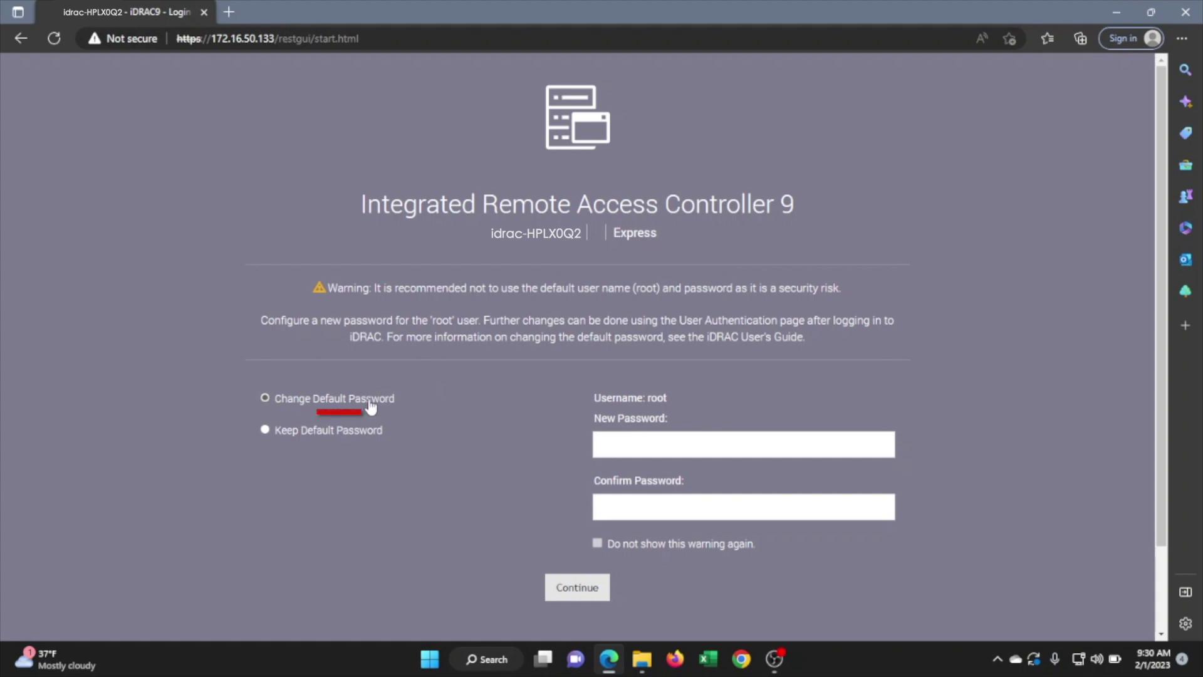
Keep the default password, note the Express license on the Dashboard, and open Configuration.
left_click(340, 433)
left_click(569, 592)
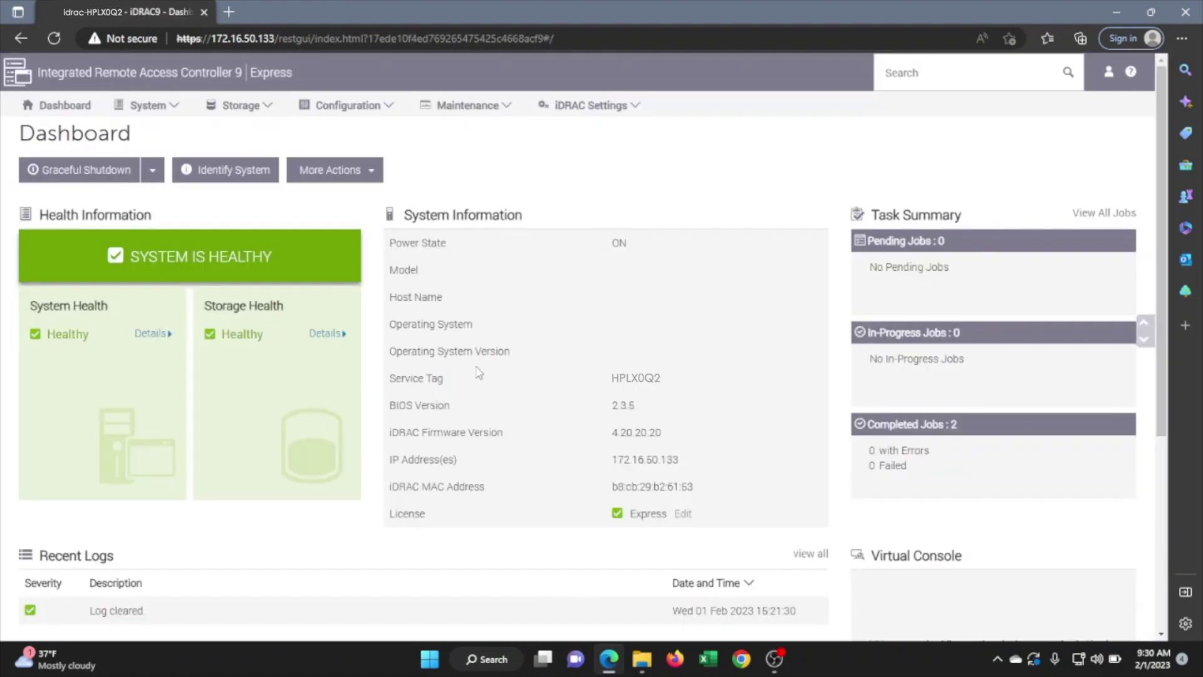
left_click_drag(293, 74, 252, 87)
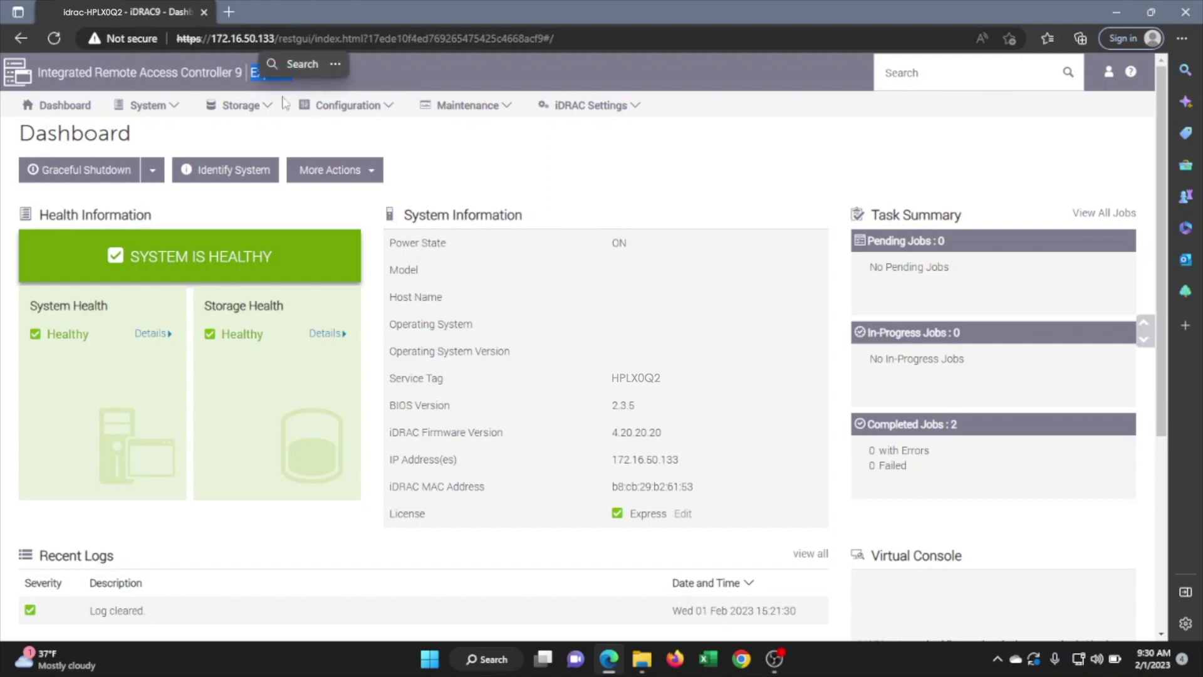
left_click(354, 152)
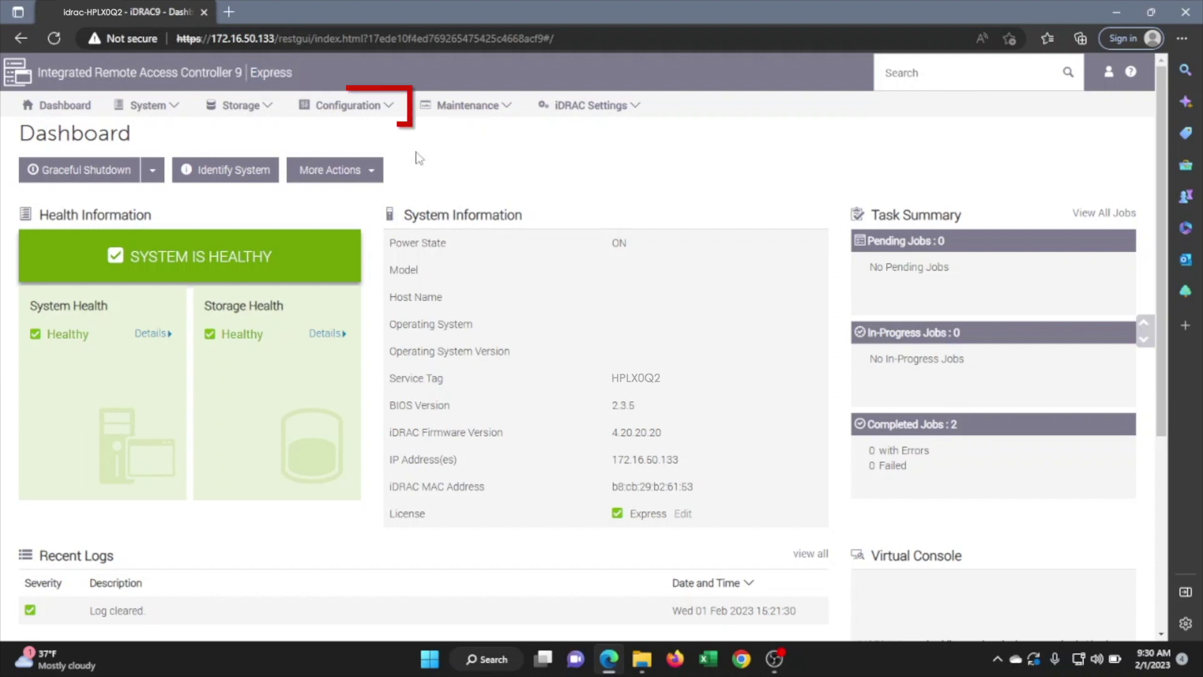
left_click(388, 108)
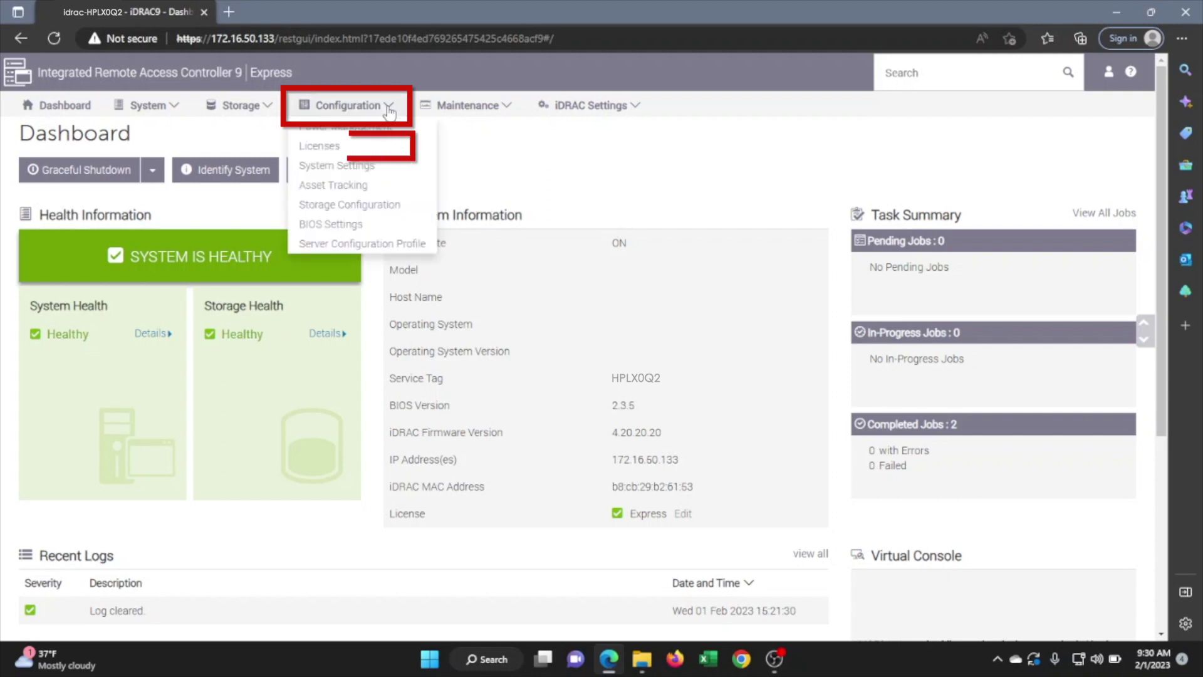
Open the Licenses page and choose Import from the license actions.
left_click(342, 151)
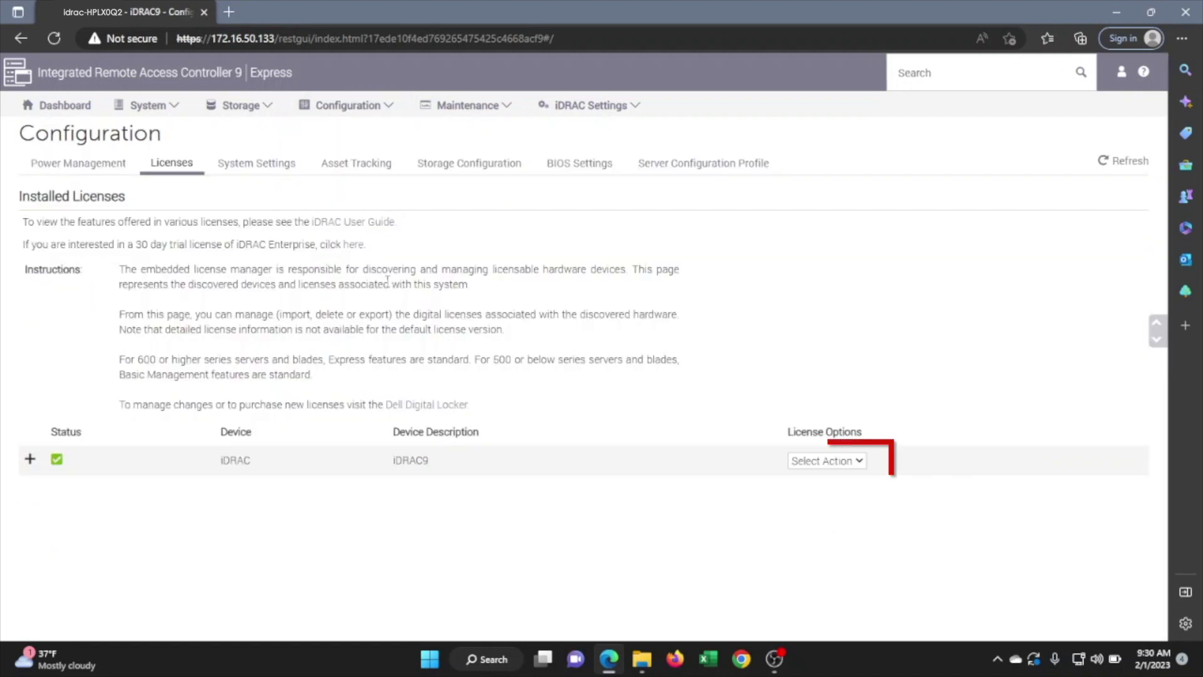
left_click(809, 465)
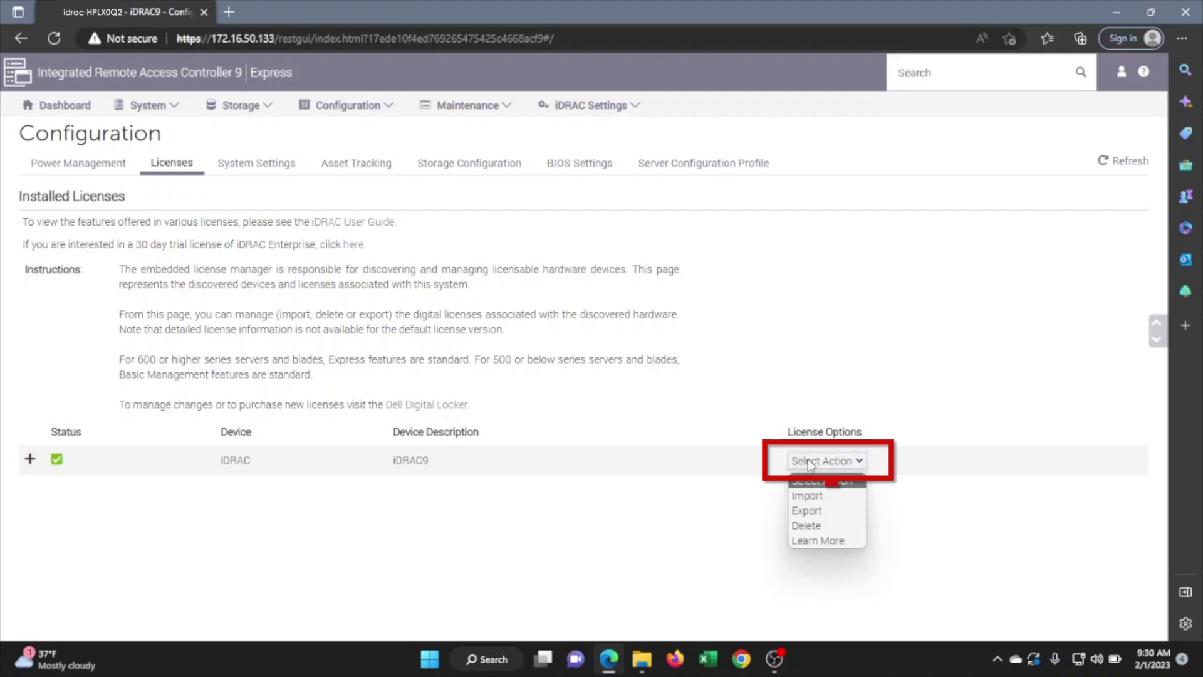
left_click(808, 498)
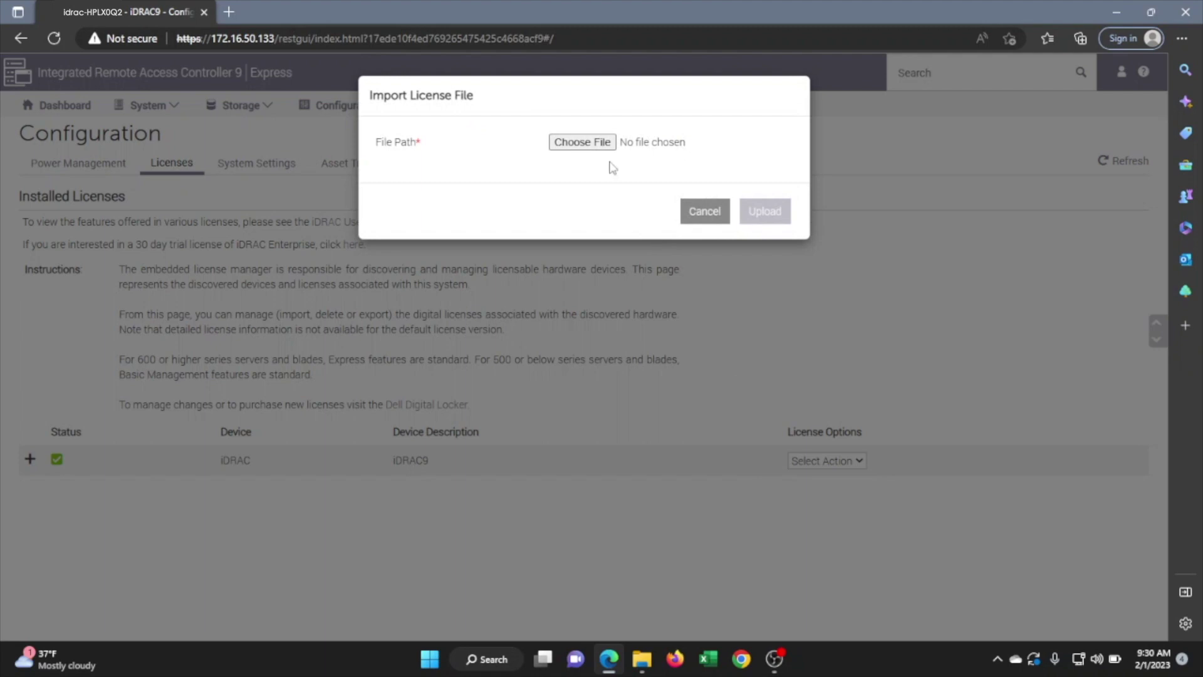
Upload the HPLX0Q2 enterprise license file from ENFAIN (D:) and acknowledge the success.
left_click(599, 142)
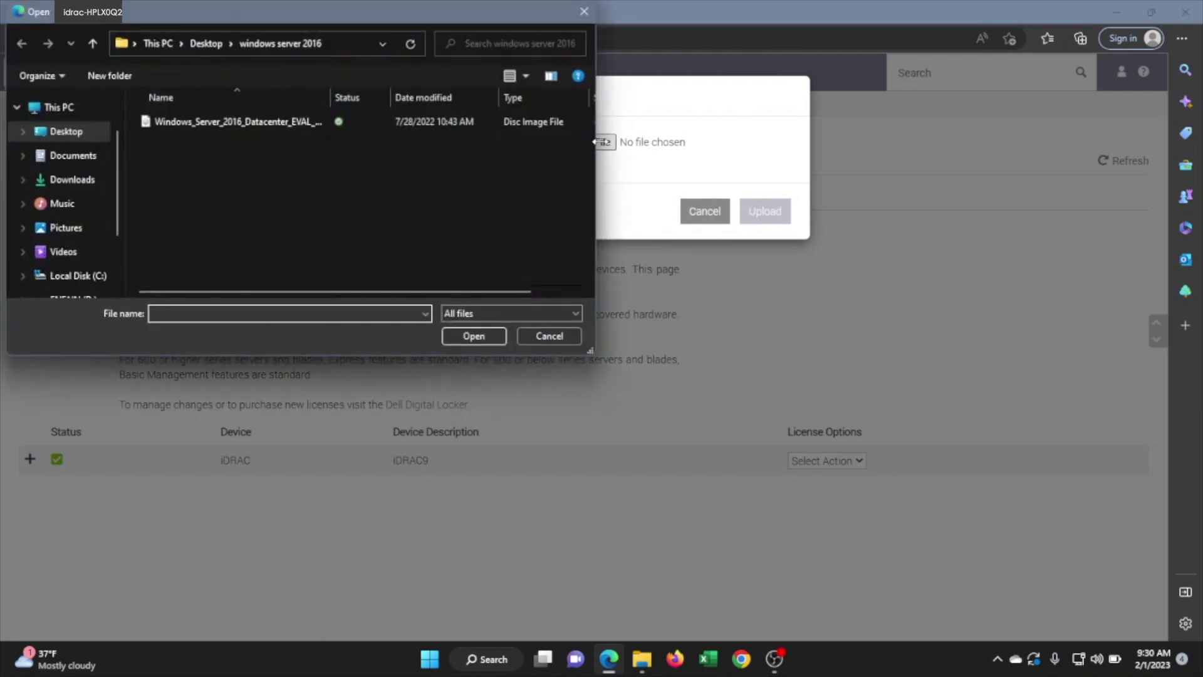
left_click(81, 269)
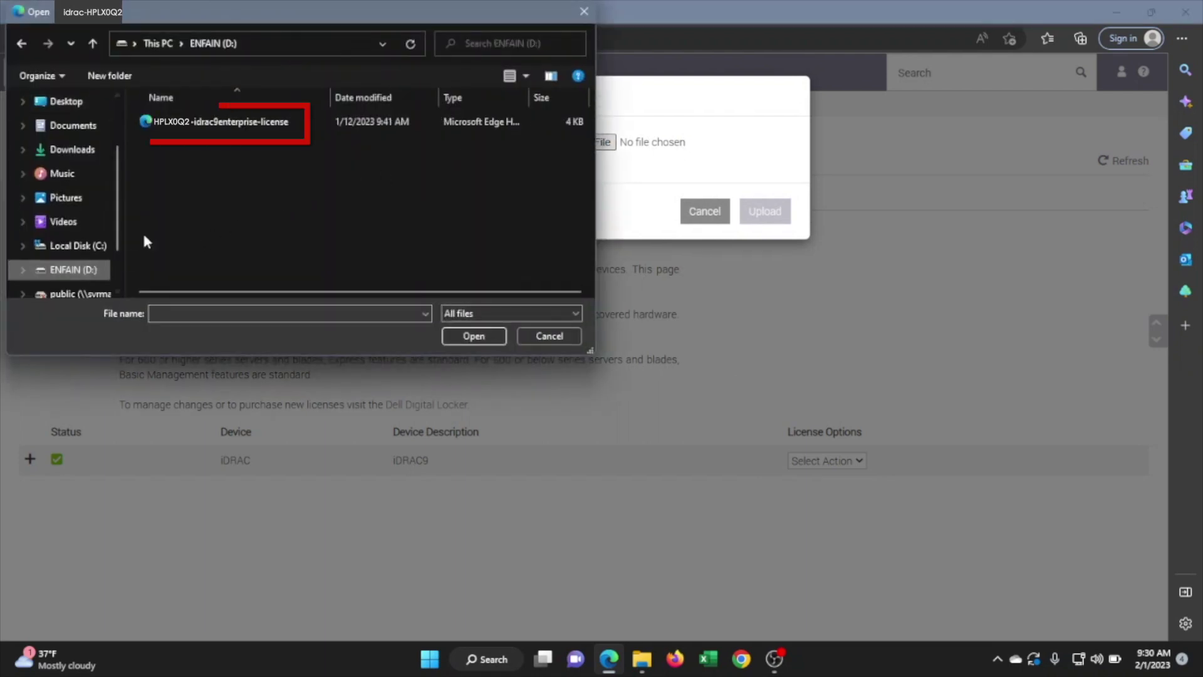
left_click(201, 122)
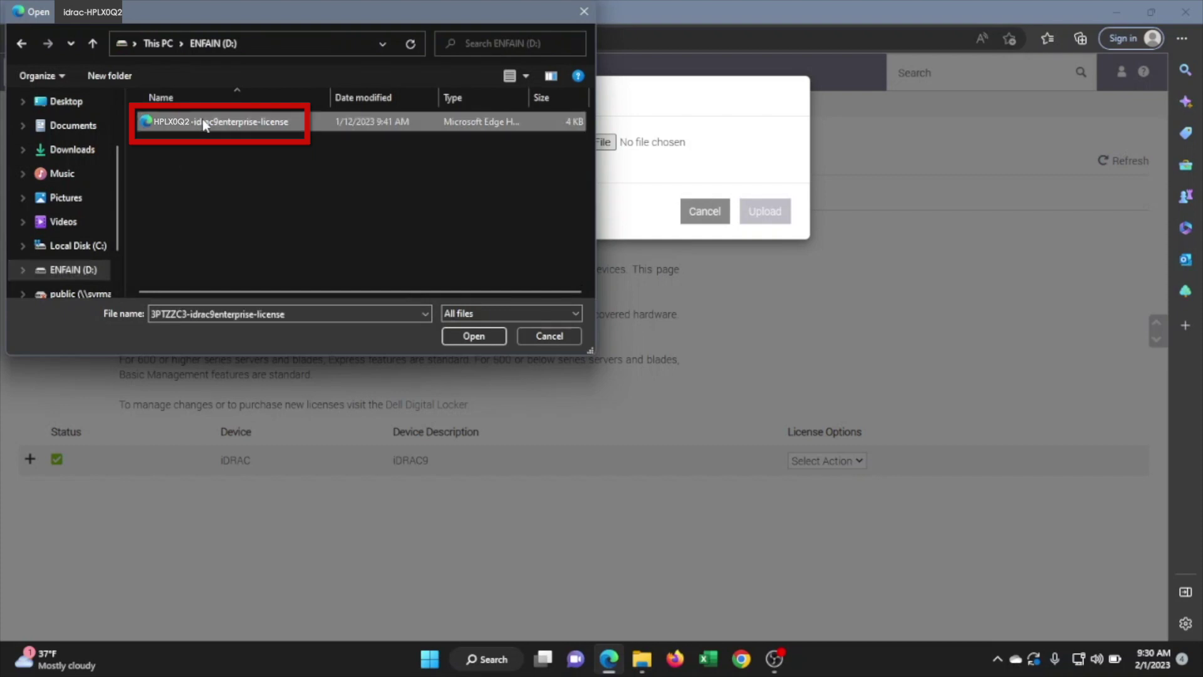
left_click(474, 336)
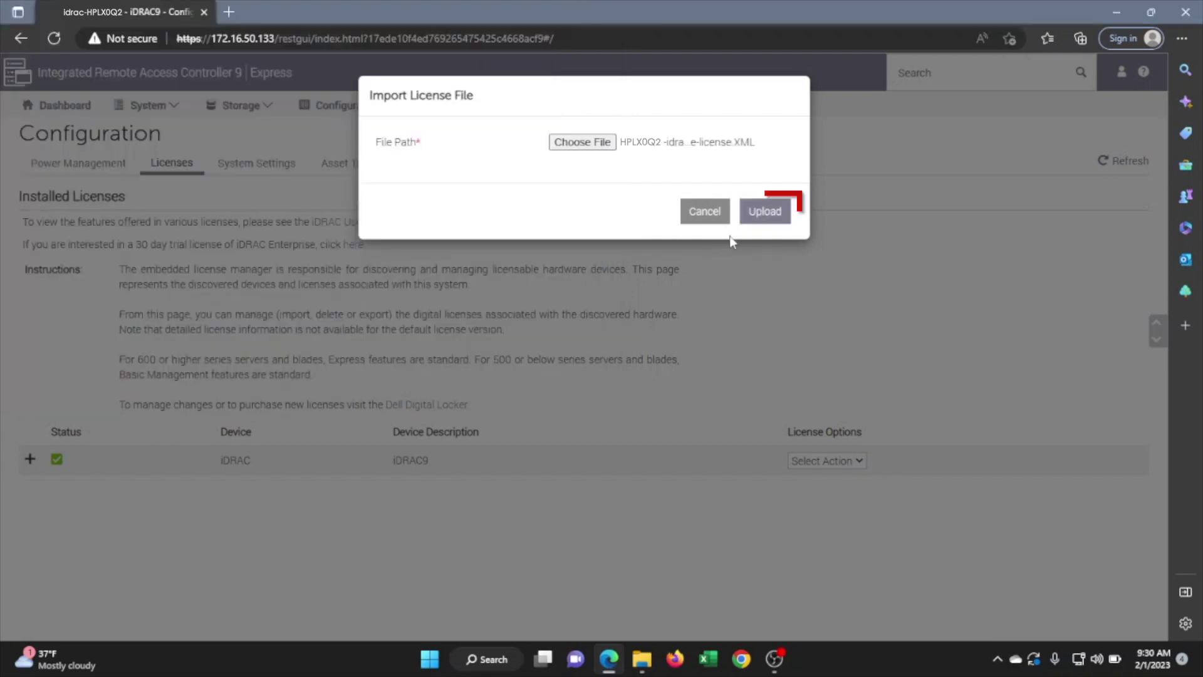
left_click(765, 213)
left_click(776, 183)
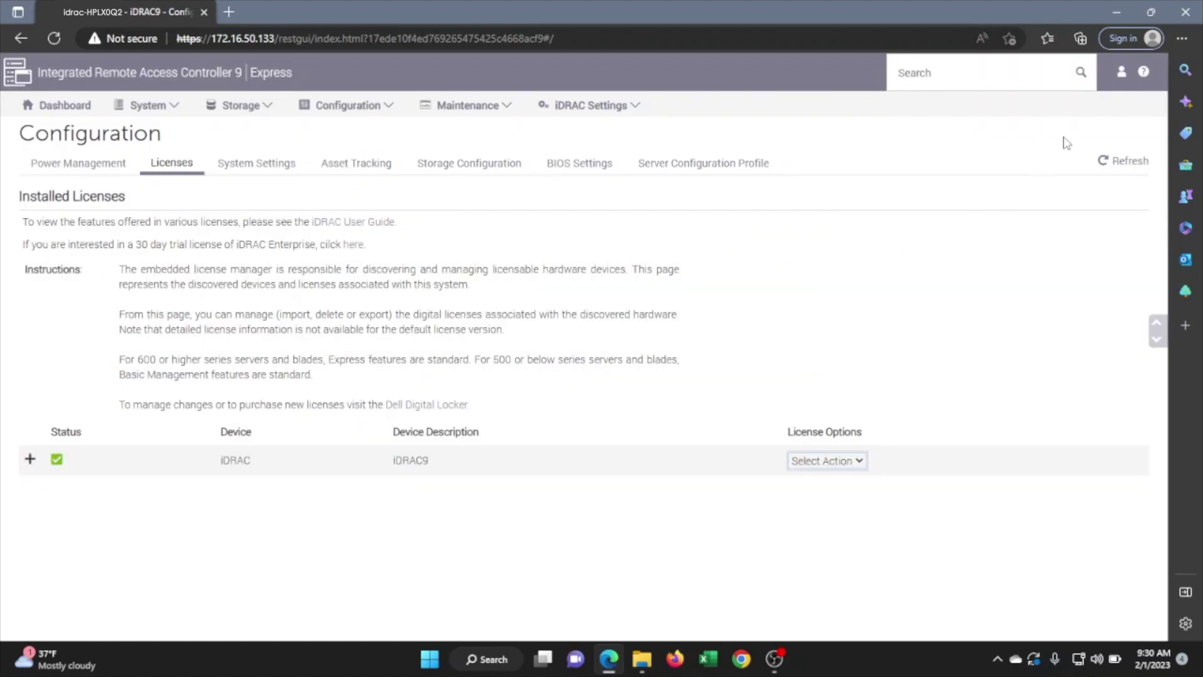
Log out of iDRAC and sign back in with the default credentials.
left_click(1122, 75)
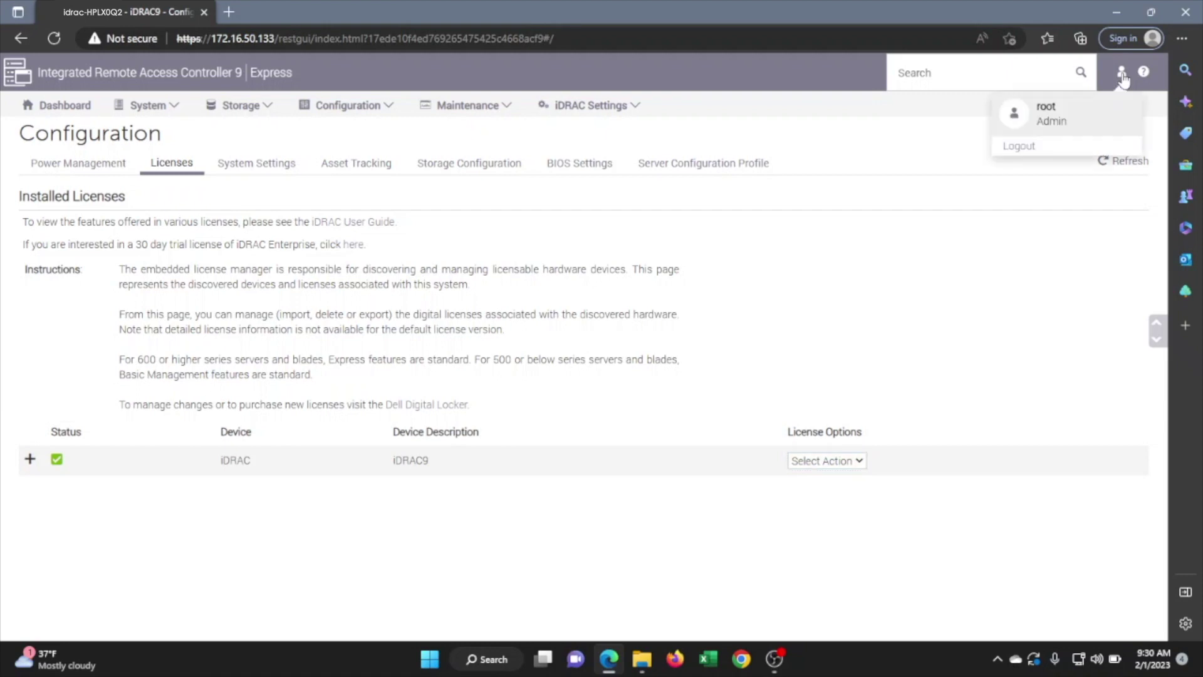
left_click(1027, 149)
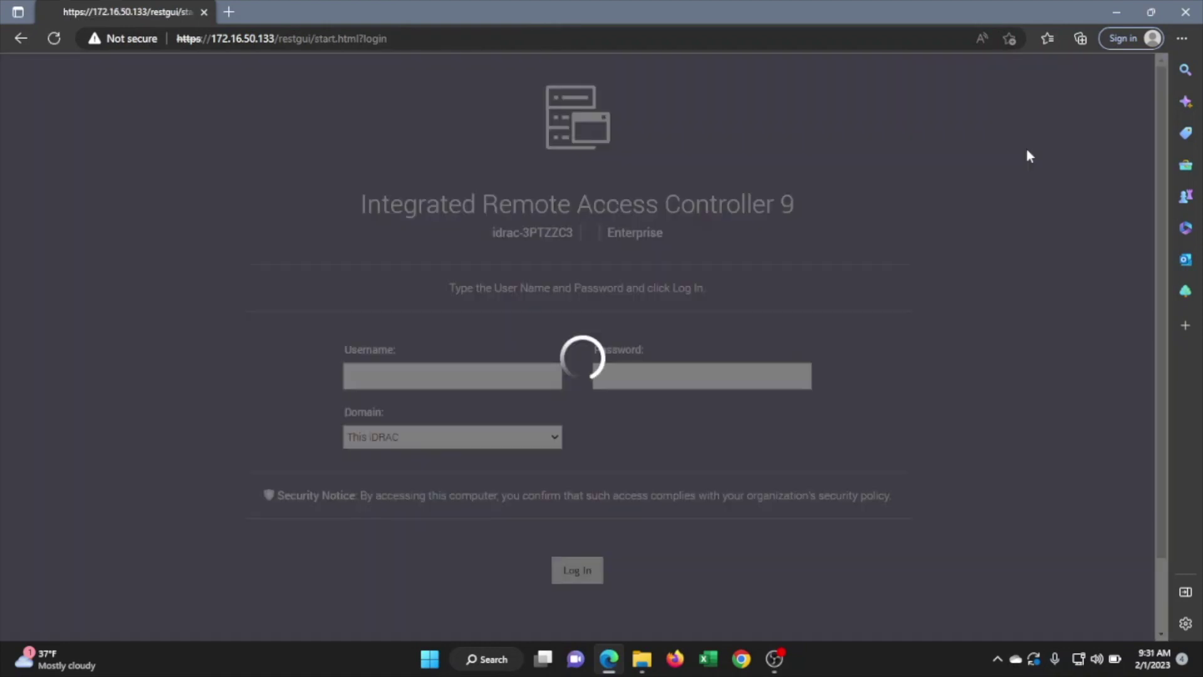
type("root")
key("Tab")
type("calvin")
key("Return")
Keep the default password and confirm the Dashboard lists the license as Enterprise.
left_click(322, 432)
left_click(552, 587)
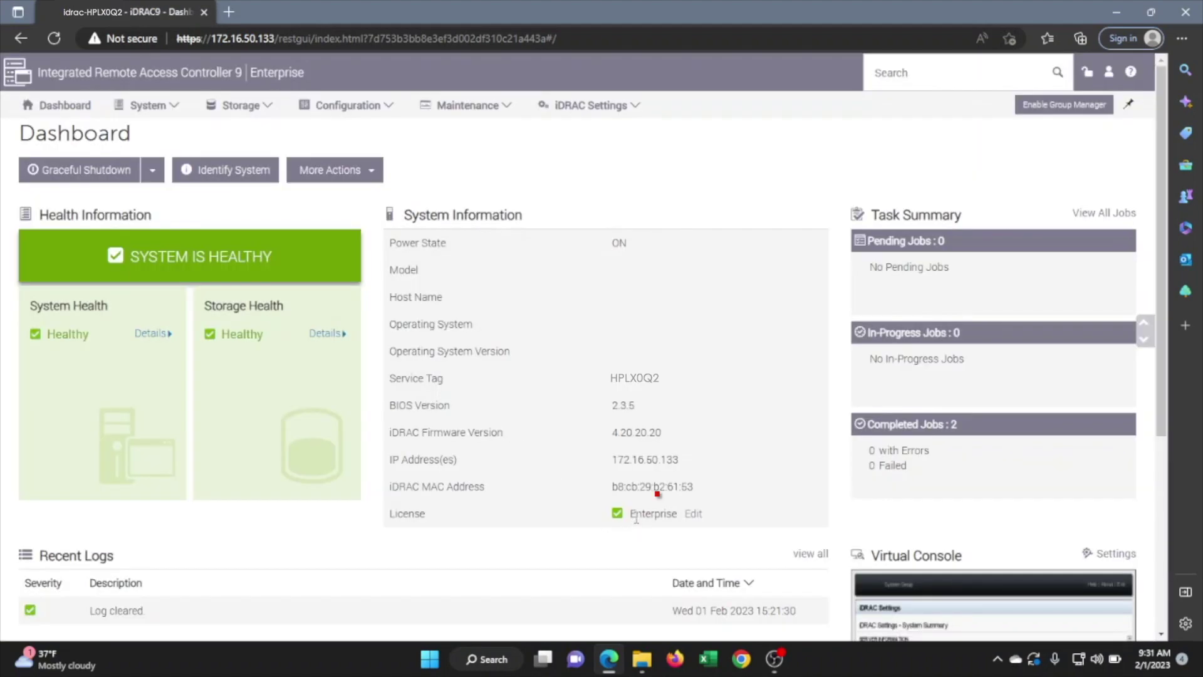
left_click_drag(628, 520, 678, 519)
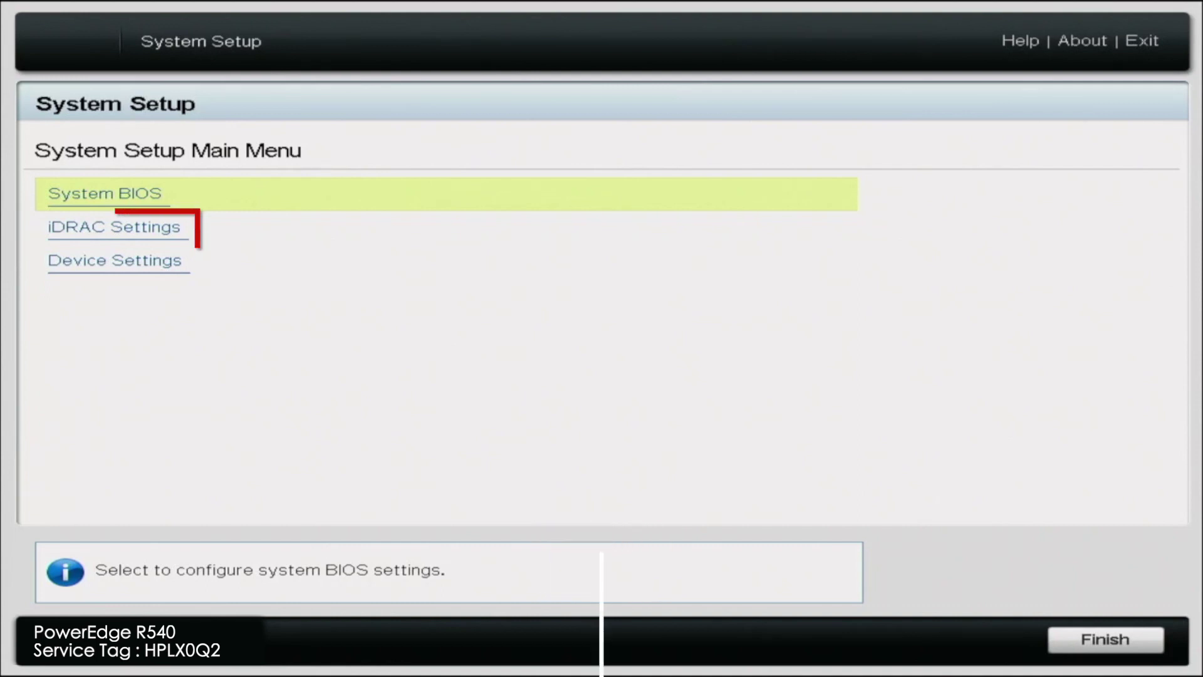
Open iDRAC Settings and its System Summary to verify Enterprise license and DHCP enabled.
key("Down")
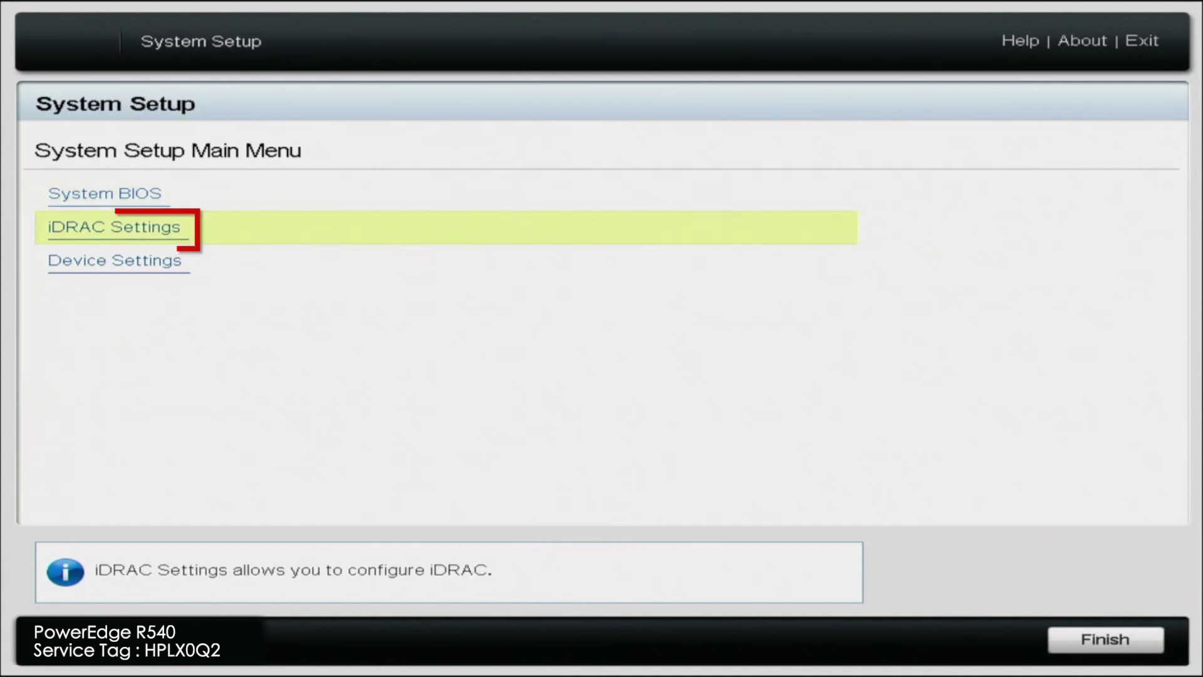
key("Return")
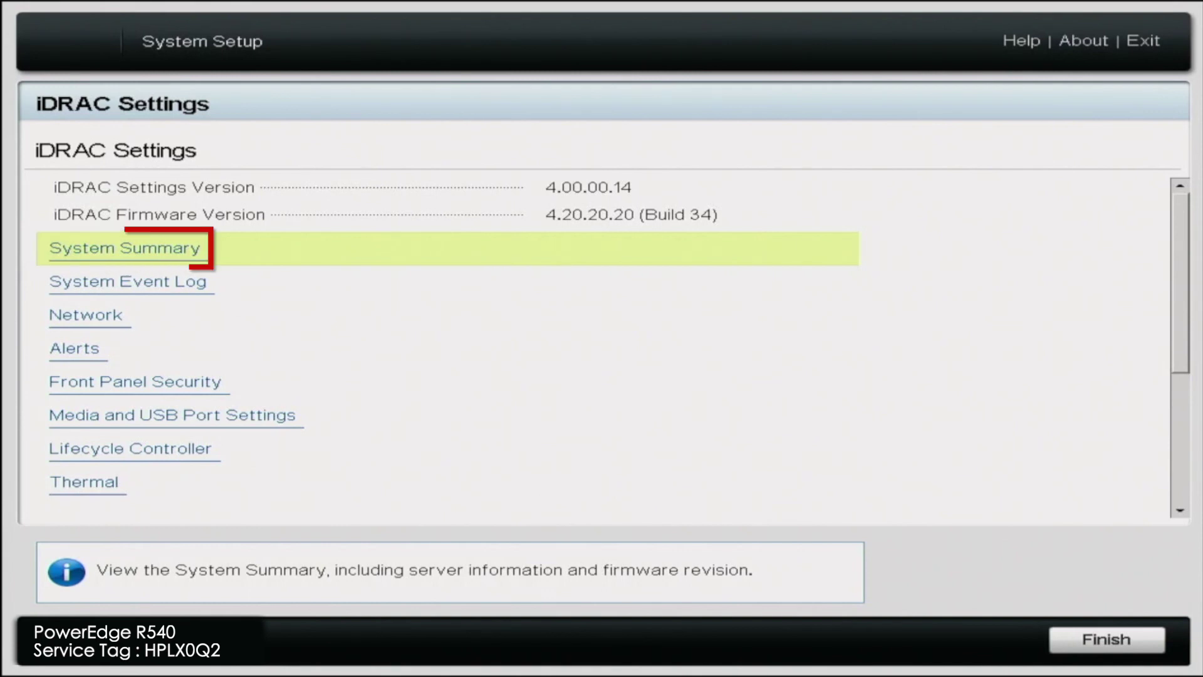
key("Return")
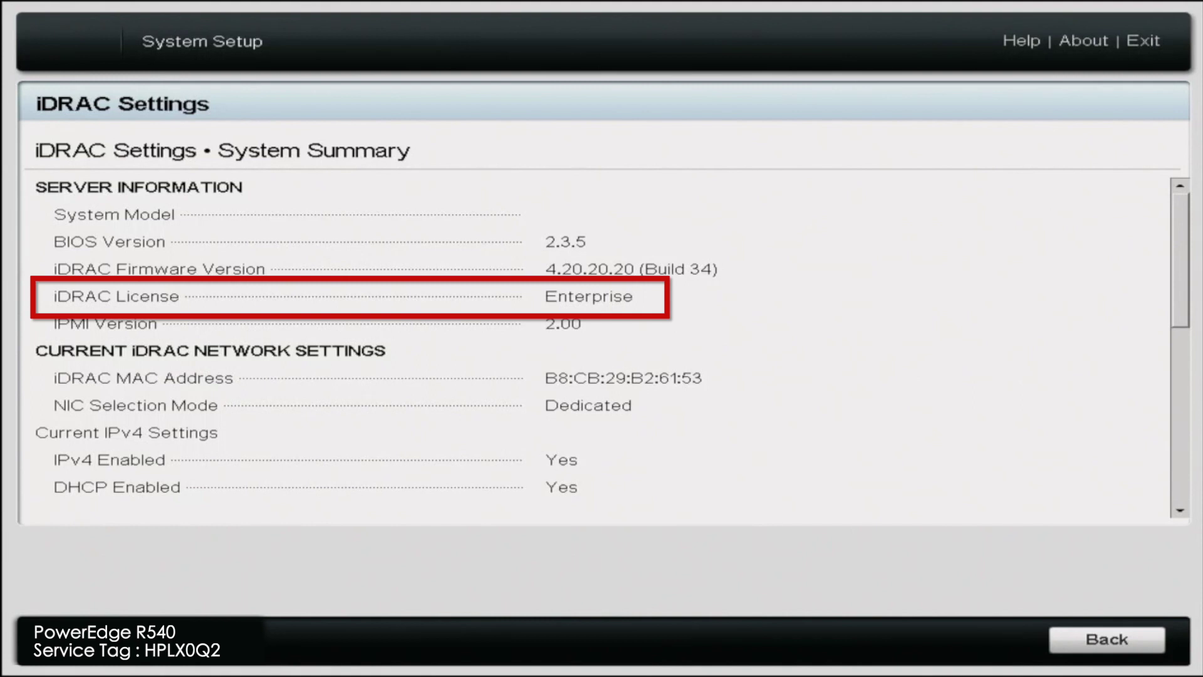